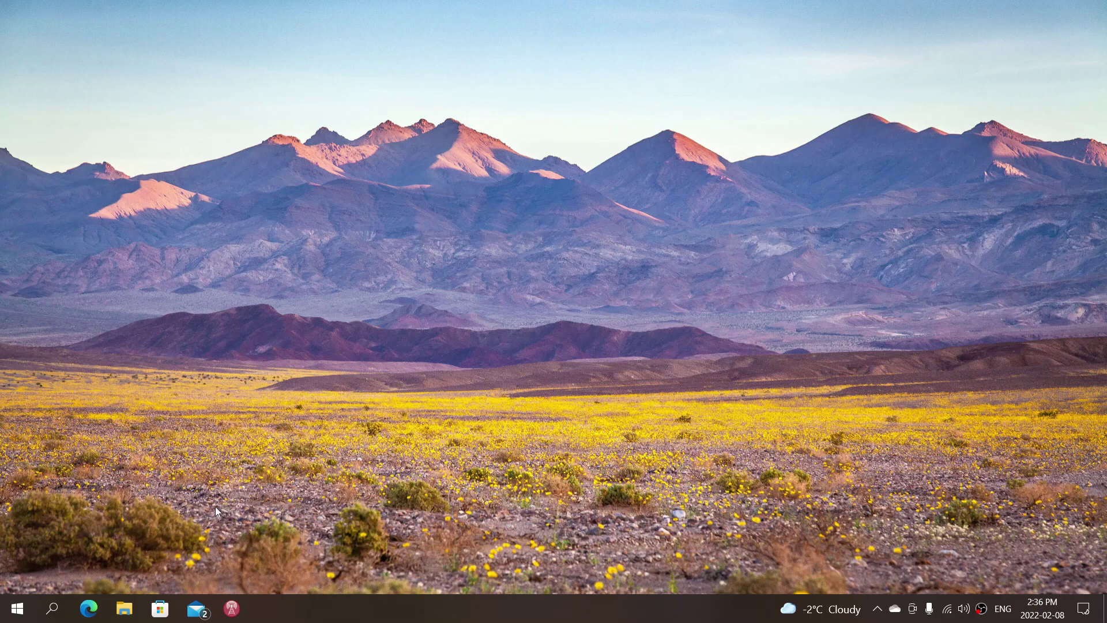
Search for winver from the taskbar and run it to open About Windows
click(53, 609)
text(w)
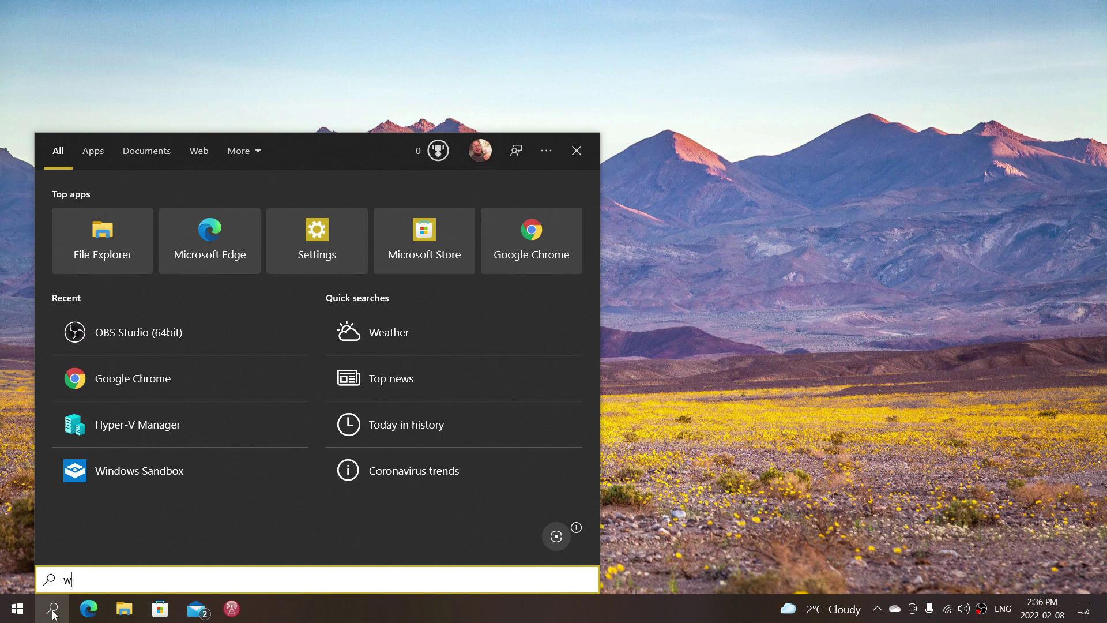
text(inver)
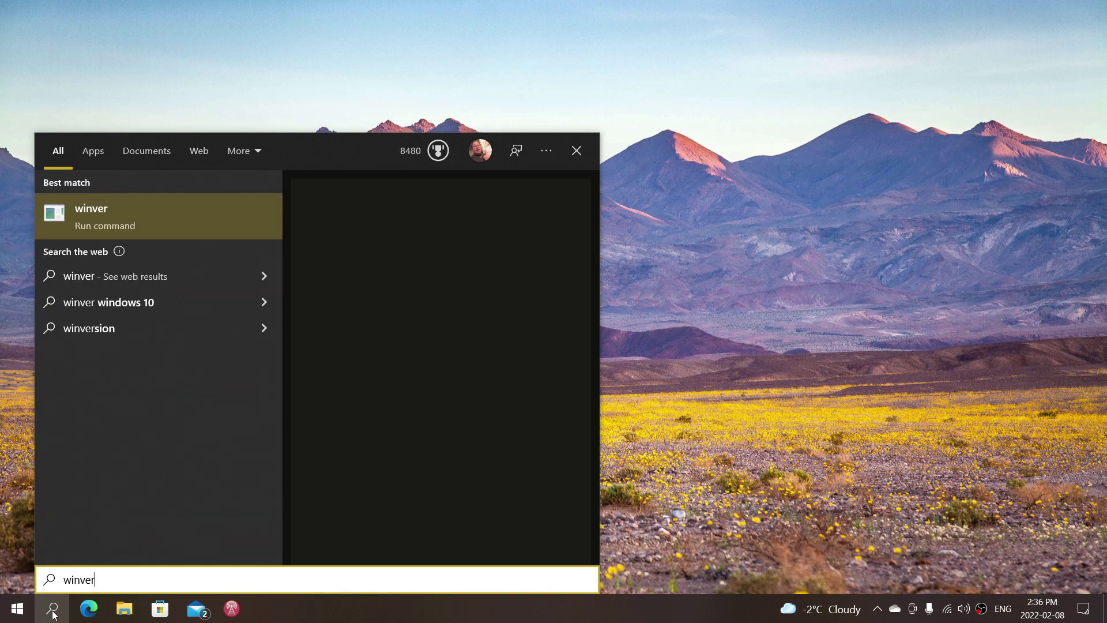
click(437, 266)
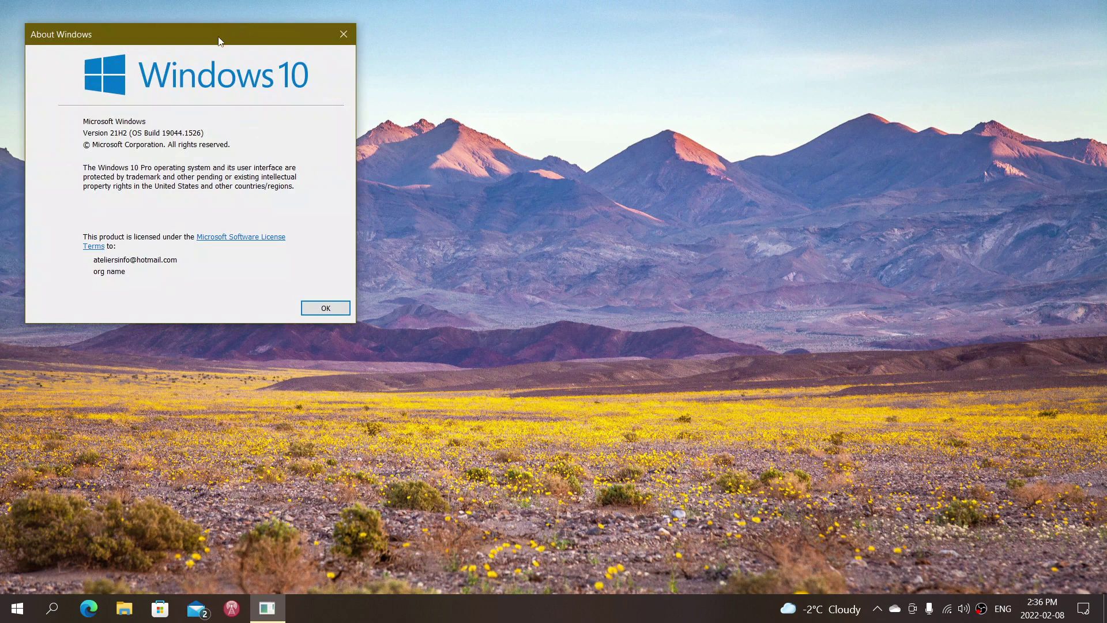
Drag About Windows right of centre to read Version 21H2, OS Build 19044.1526
drag(219, 41, 760, 291)
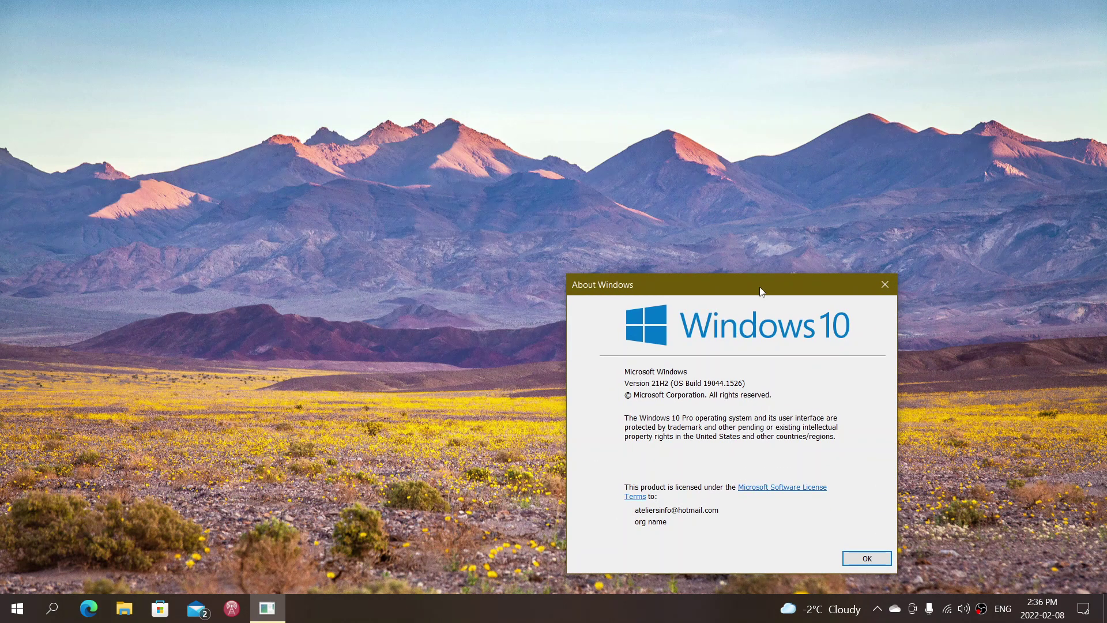